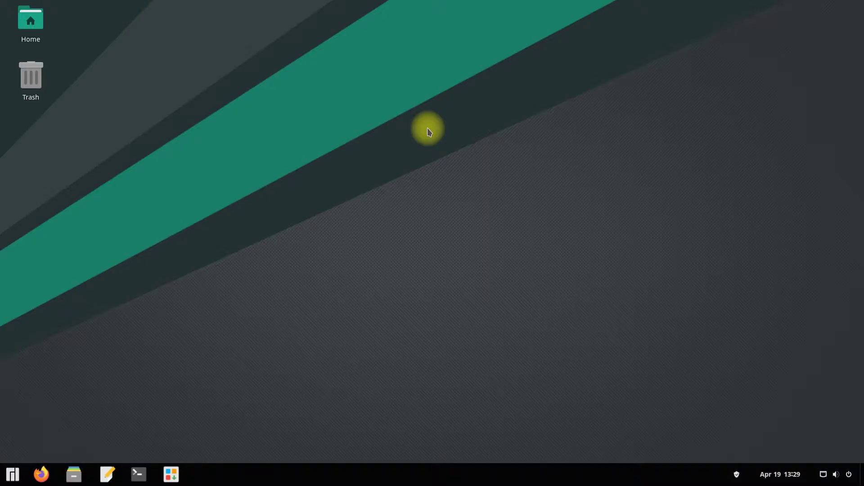
Step: Right-click empty desktop space to show the Desktop folder's context menu
{"action": "right_click", "coordinate": [387, 164]}
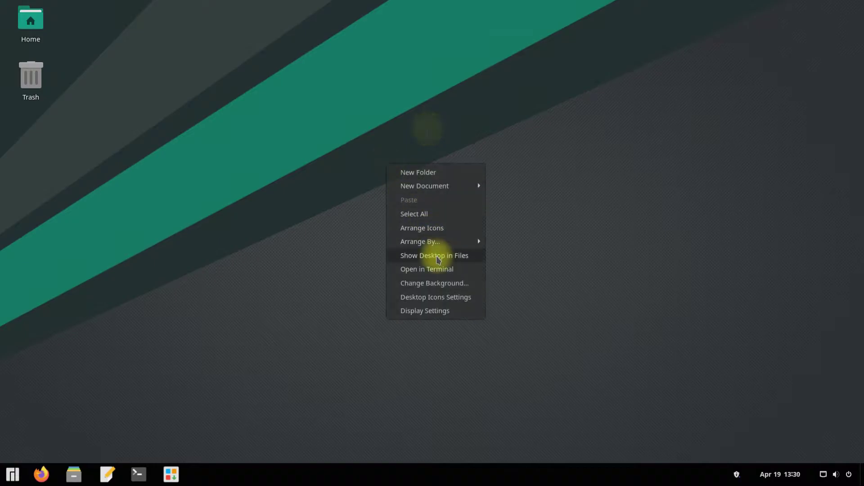
Step: Open a terminal in Desktop, sync package databases with pacman -Syy, and upgrade with -Syu
{"action": "left_click", "coordinate": [438, 269]}
{"action": "type", "text": "sudo pacman -"}
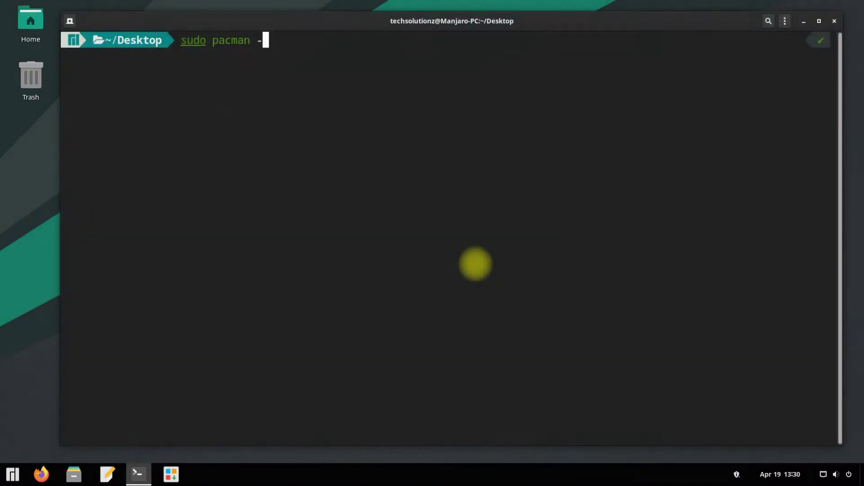
{"action": "type", "text": "Syy"}
{"action": "key", "text": "Return"}
{"action": "key", "text": "Return"}
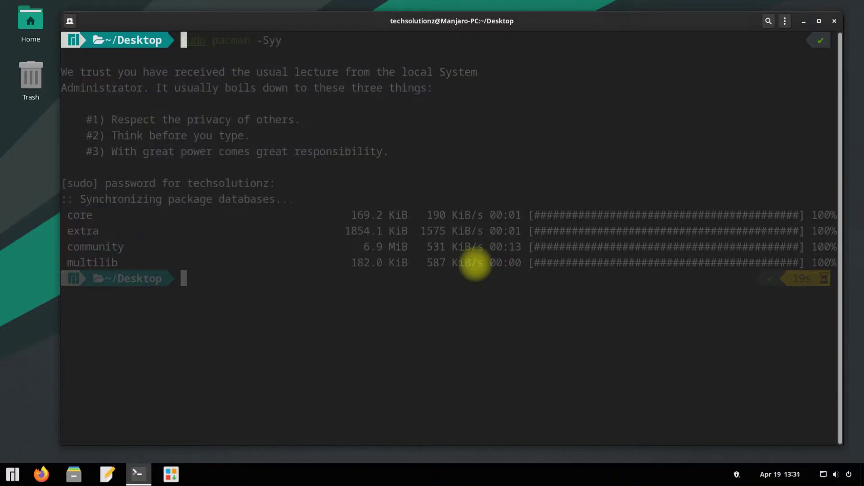
{"action": "type", "text": "sudo pacman -Syu"}
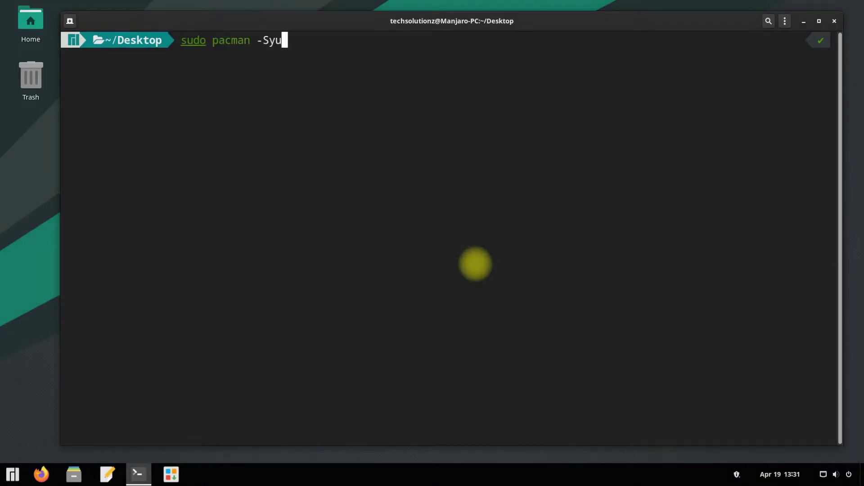
{"action": "key", "text": "Return"}
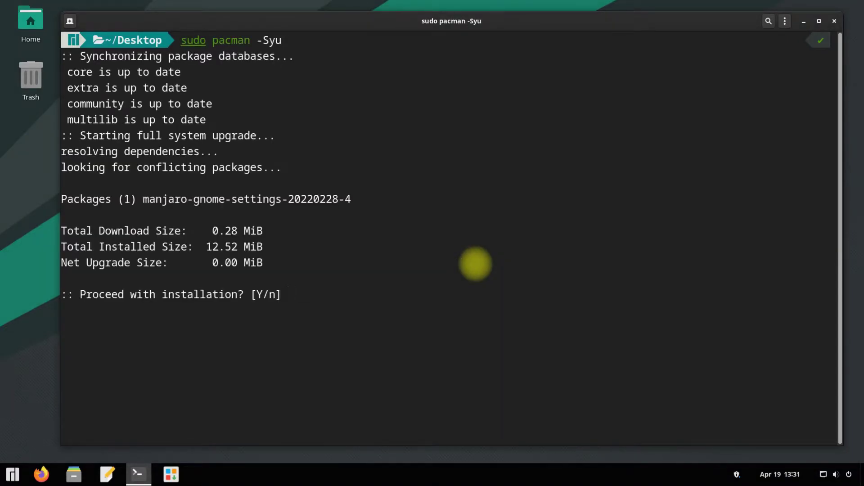
{"action": "key", "text": "Return"}
{"action": "type", "text": "clear"}
Step: Clear the screen and install yay with sudo pacman -S yay
{"action": "key", "text": "Return"}
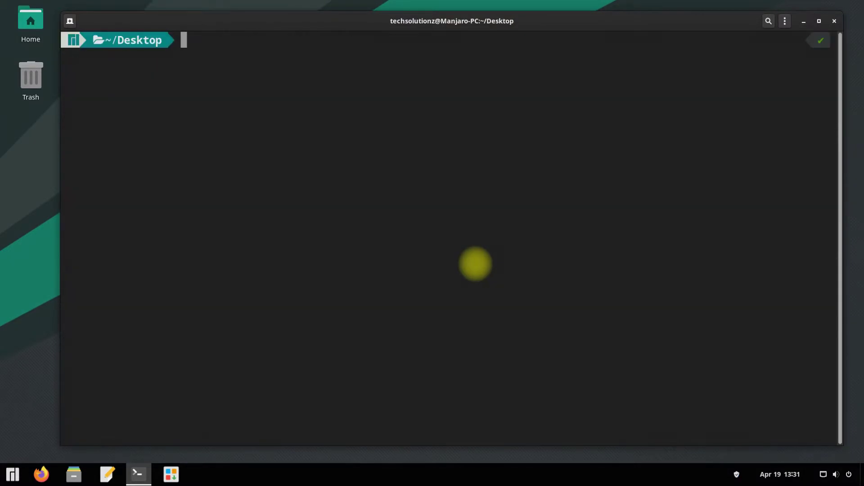
{"action": "type", "text": "sudo pa"}
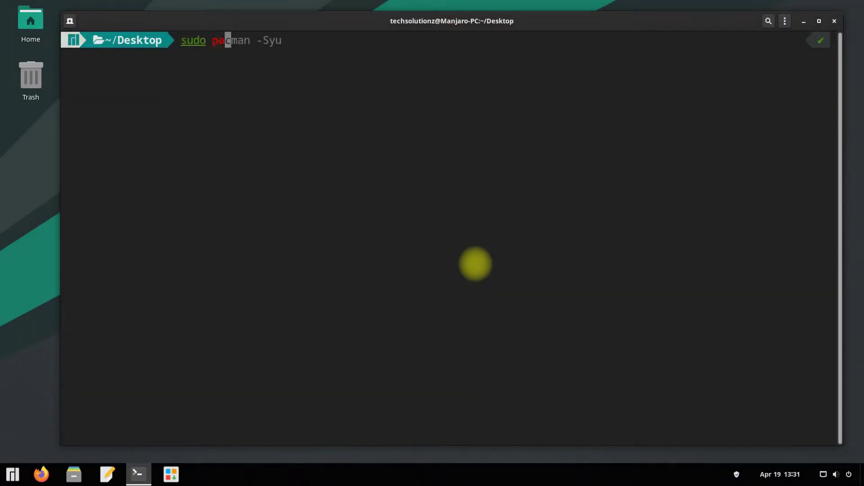
{"action": "type", "text": "cman -S yay"}
{"action": "key", "text": "Return"}
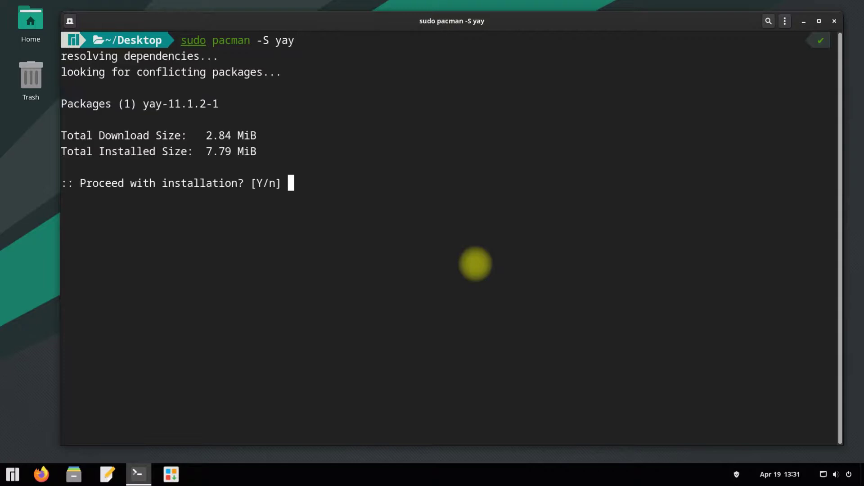
{"action": "type", "text": "Y"}
{"action": "key", "text": "Return"}
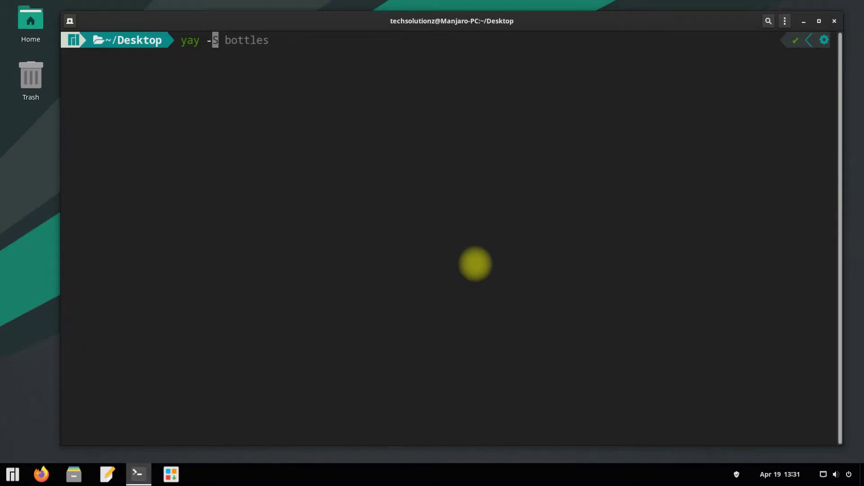
{"action": "type", "text": "S base-"}
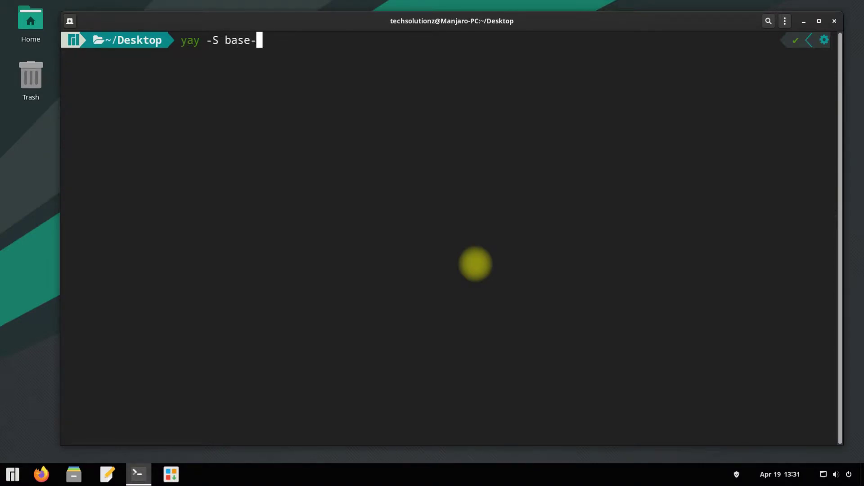
{"action": "type", "text": "devel"}
Step: Install all members of the base-devel group via yay -S base-devel, then clear the screen
{"action": "key", "text": "Return"}
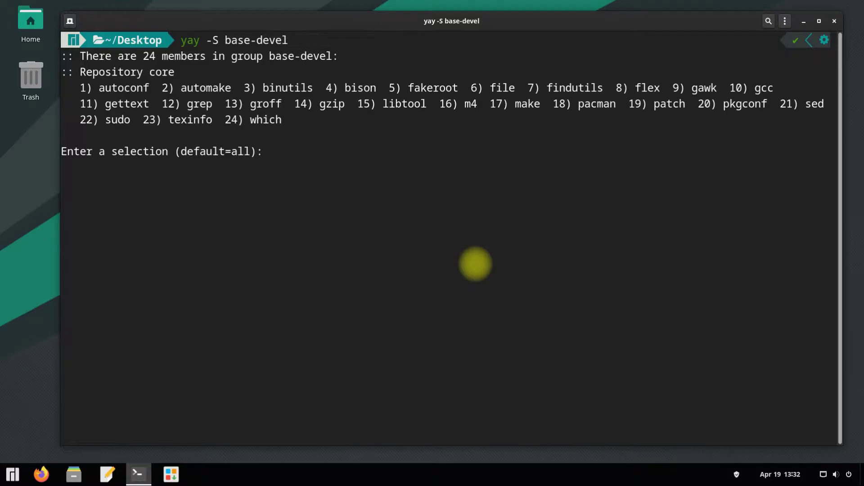
{"action": "key", "text": "Return"}
{"action": "type", "text": "Y"}
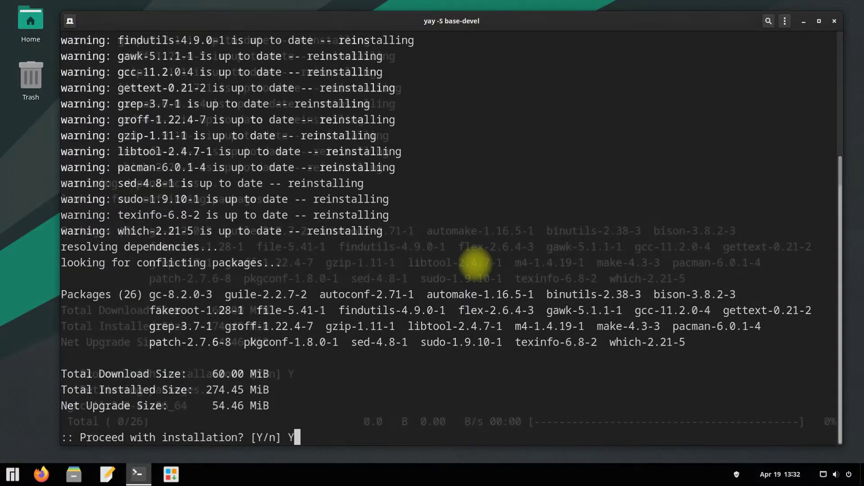
{"action": "key", "text": "Return"}
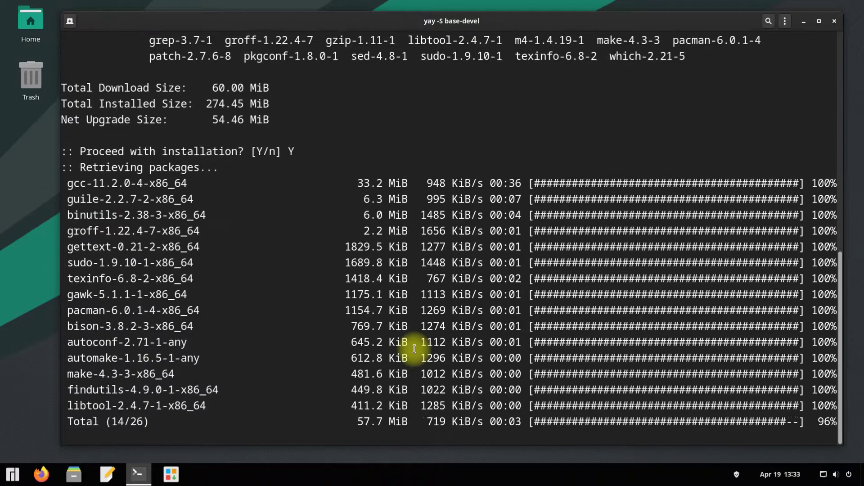
{"action": "key", "text": "ctrl+l"}
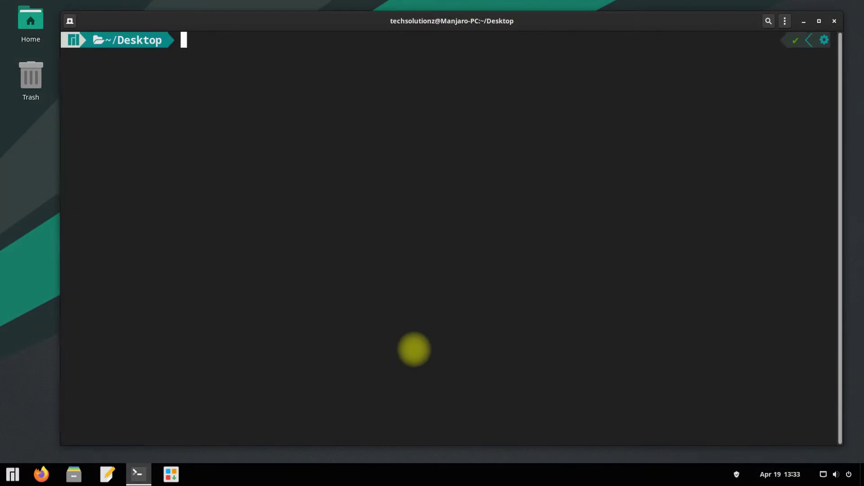
{"action": "type", "text": "yay -"}
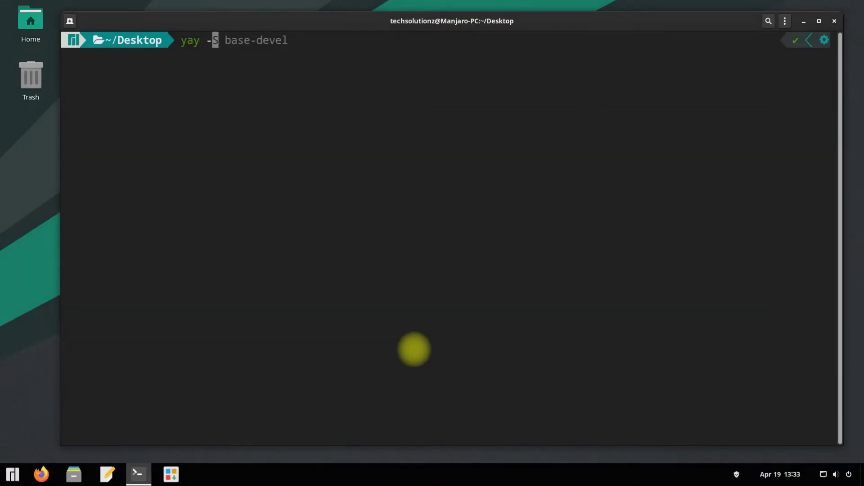
{"action": "type", "text": "S bott"}
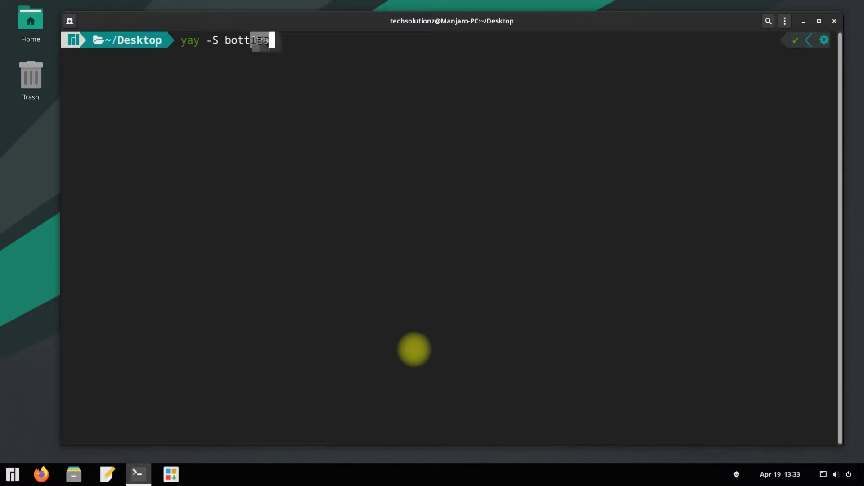
{"action": "type", "text": "les"}
Step: Start the yay Bottles install with provider 1 (patool), keeping make dependencies and skipping diffs
{"action": "key", "text": "Return"}
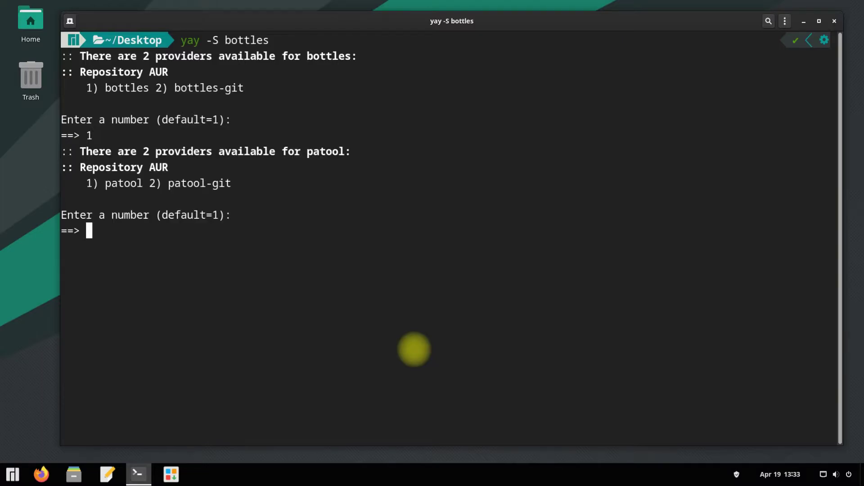
{"action": "type", "text": "1"}
{"action": "key", "text": "Return"}
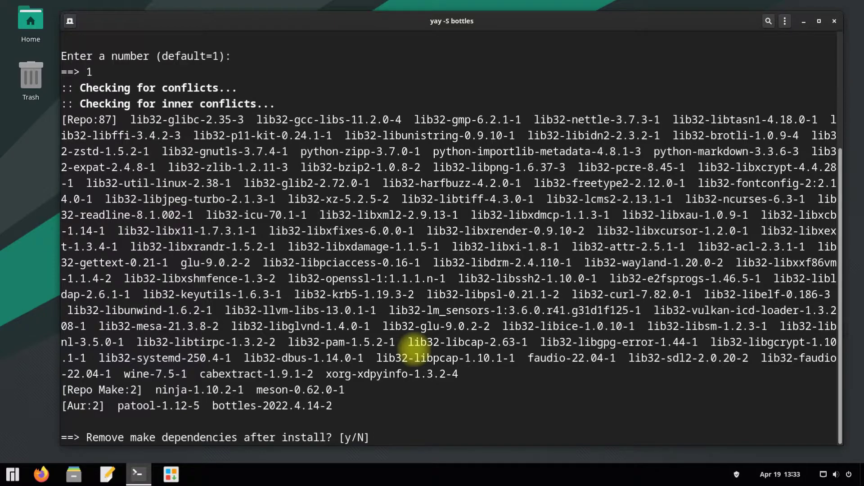
{"action": "type", "text": "N"}
{"action": "key", "text": "Return"}
{"action": "type", "text": "N"}
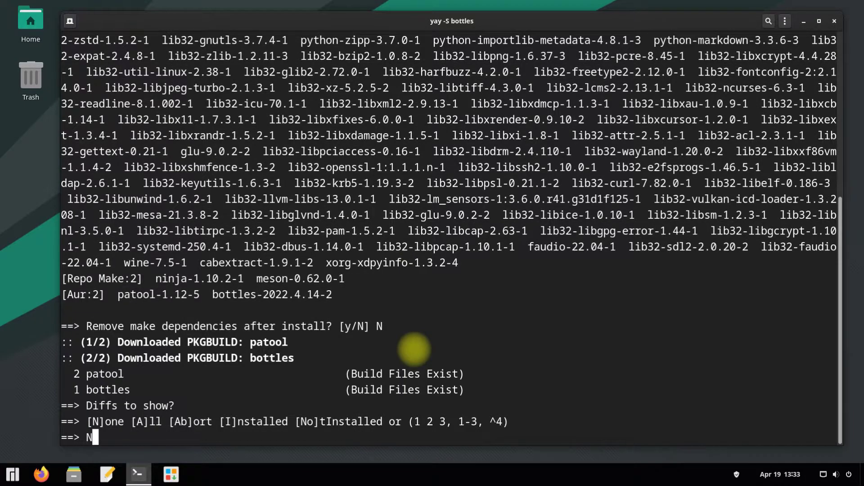
{"action": "key", "text": "Return"}
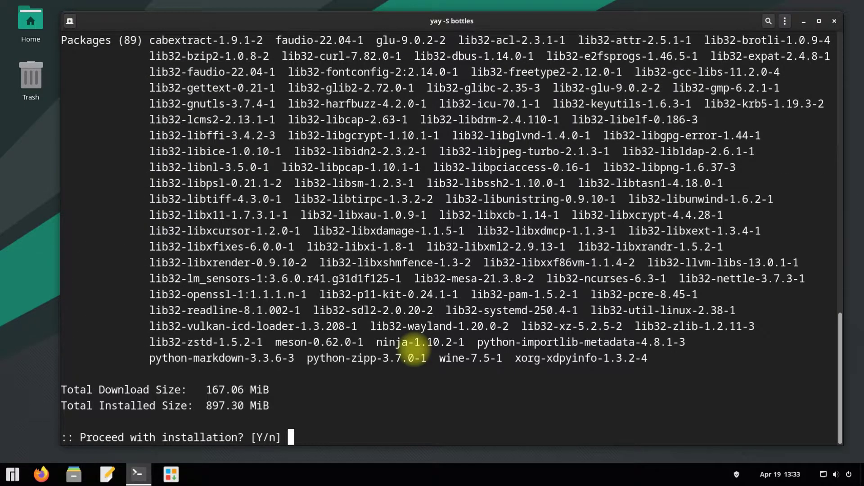
{"action": "type", "text": "Y"}
Step: Approve the 89-package install, authorize it with the sudo password, and run clear
{"action": "key", "text": "Return"}
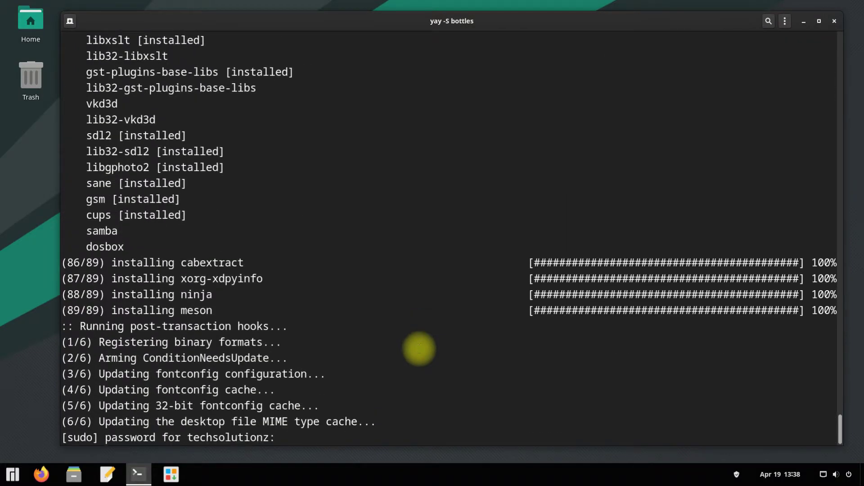
{"action": "key", "text": "Return"}
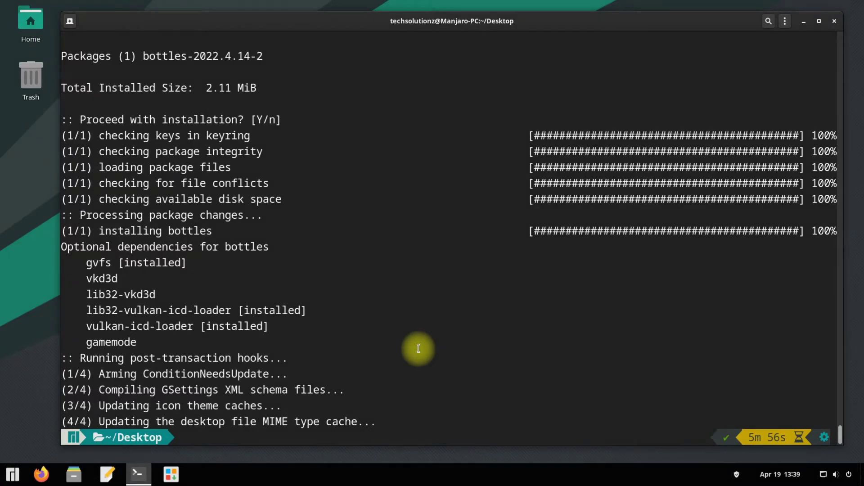
{"action": "type", "text": "clear"}
{"action": "key", "text": "Return"}
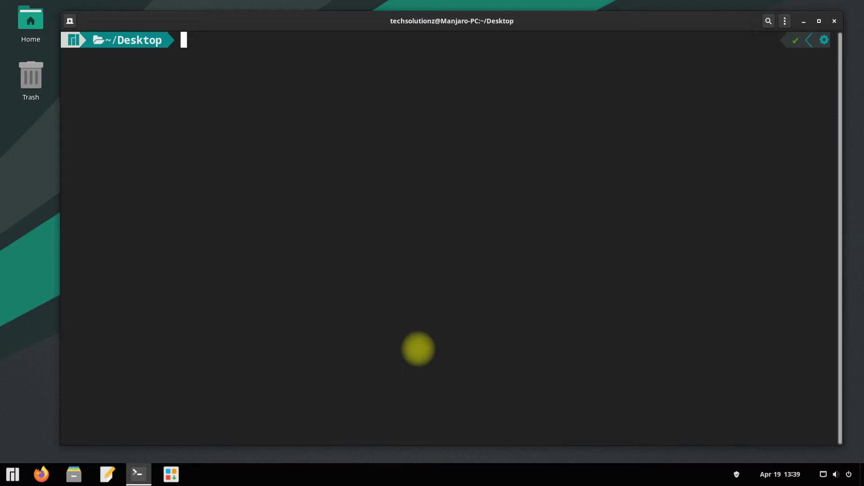
{"action": "left_click", "coordinate": [12, 474]}
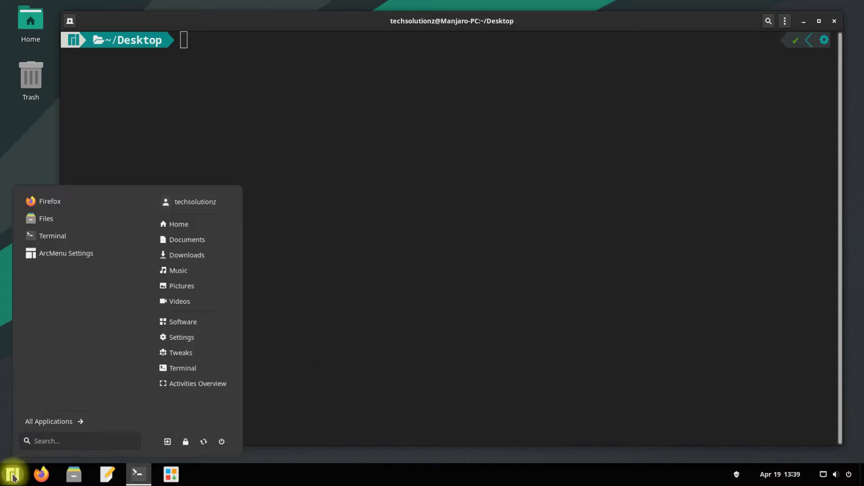
{"action": "left_click", "coordinate": [67, 421]}
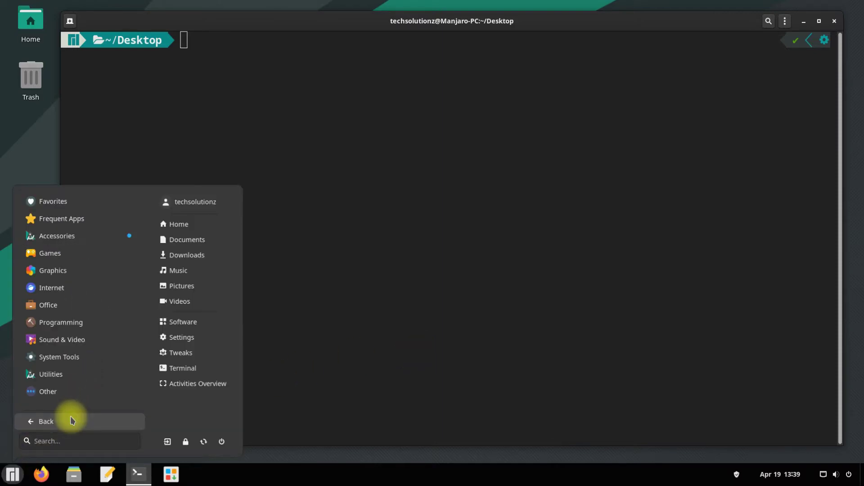
{"action": "left_click", "coordinate": [85, 236]}
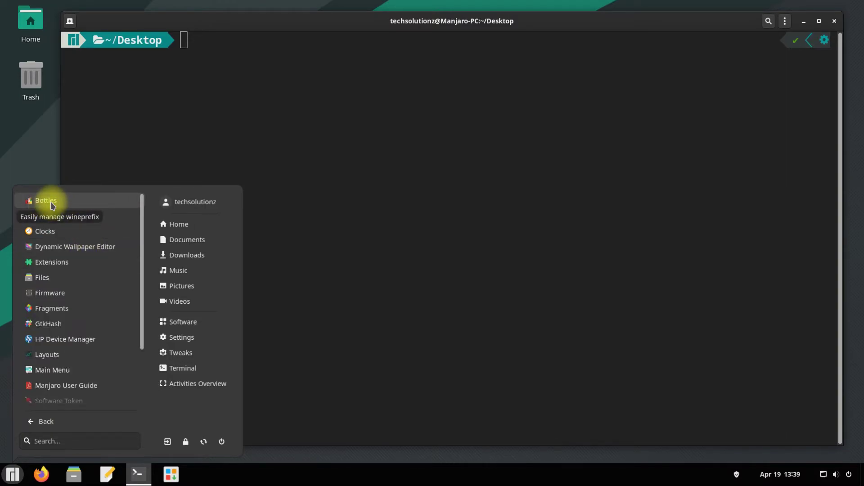
{"action": "left_click", "coordinate": [218, 110]}
{"action": "type", "text": "s"}
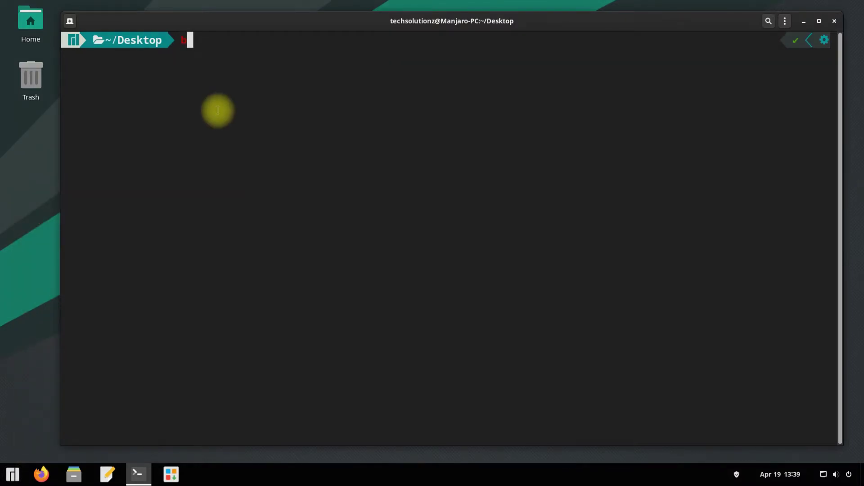
{"action": "type", "text": "ottles"}
Step: Launch bottles from the terminal and finish the welcome wizard, installing the caffe-7.4 runner
{"action": "key", "text": "Return"}
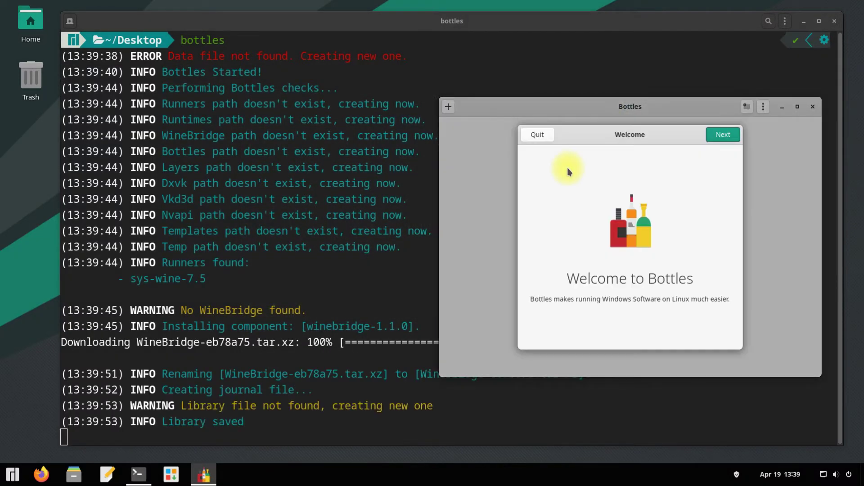
{"action": "left_click", "coordinate": [723, 134]}
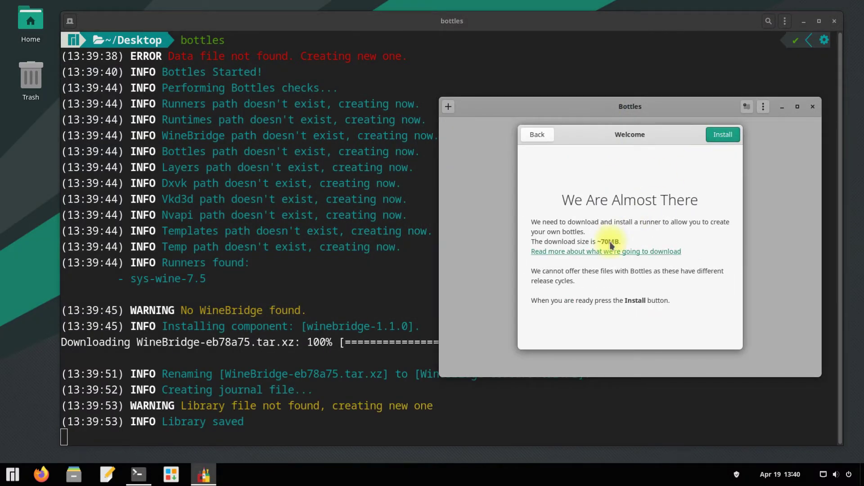
{"action": "left_click", "coordinate": [723, 134]}
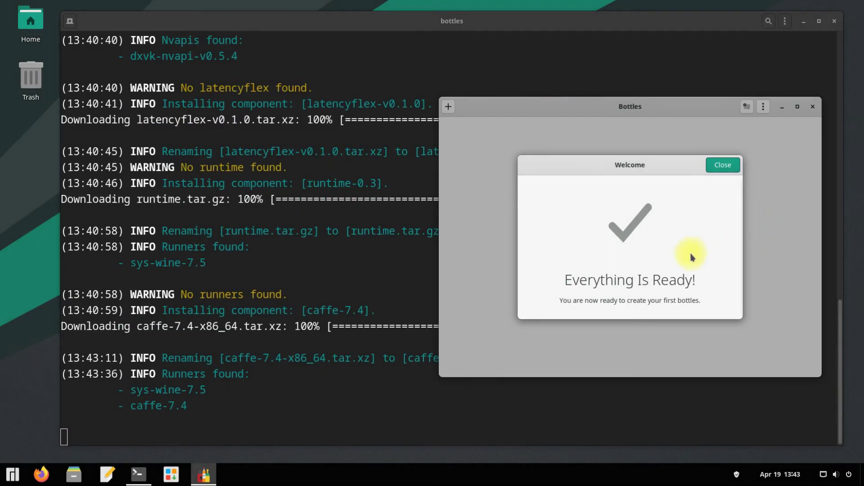
{"action": "left_click", "coordinate": [723, 165]}
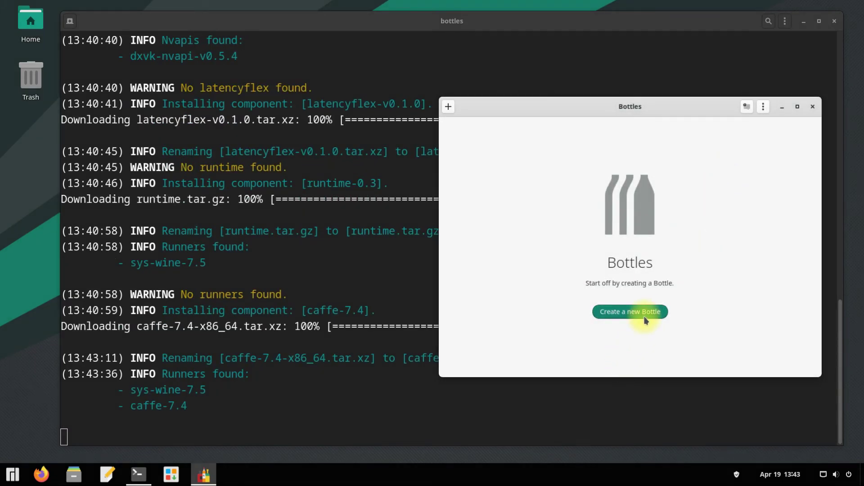
{"action": "left_click", "coordinate": [763, 107]}
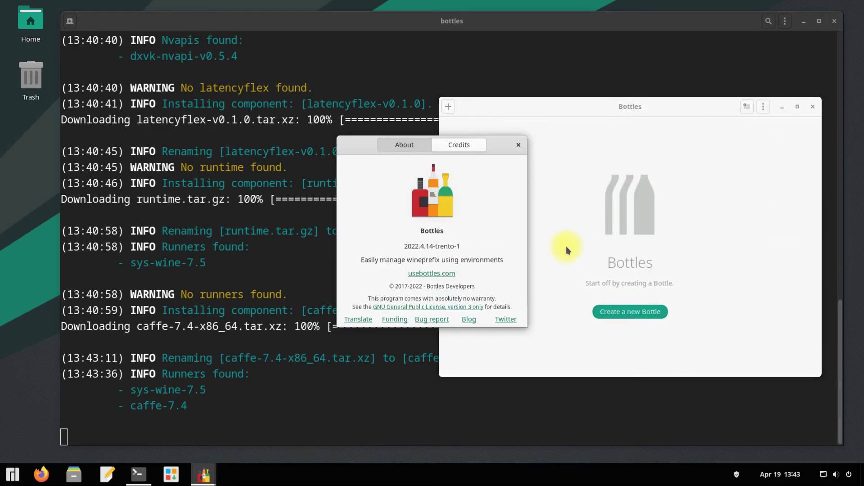
{"action": "left_click_drag", "start_coordinate": [395, 149], "coordinate": [578, 159]}
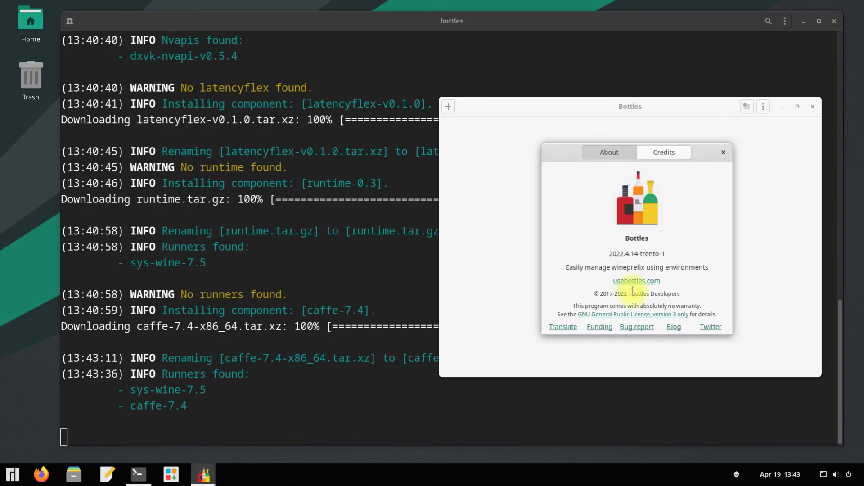
{"action": "left_click", "coordinate": [722, 155]}
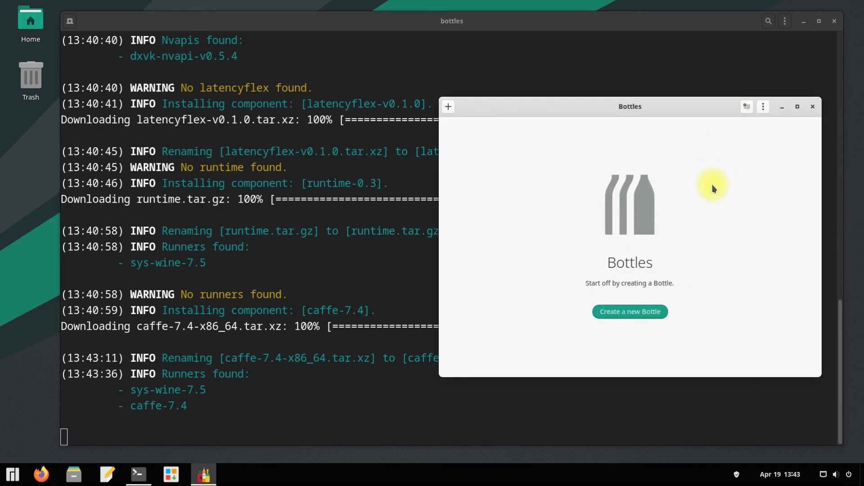